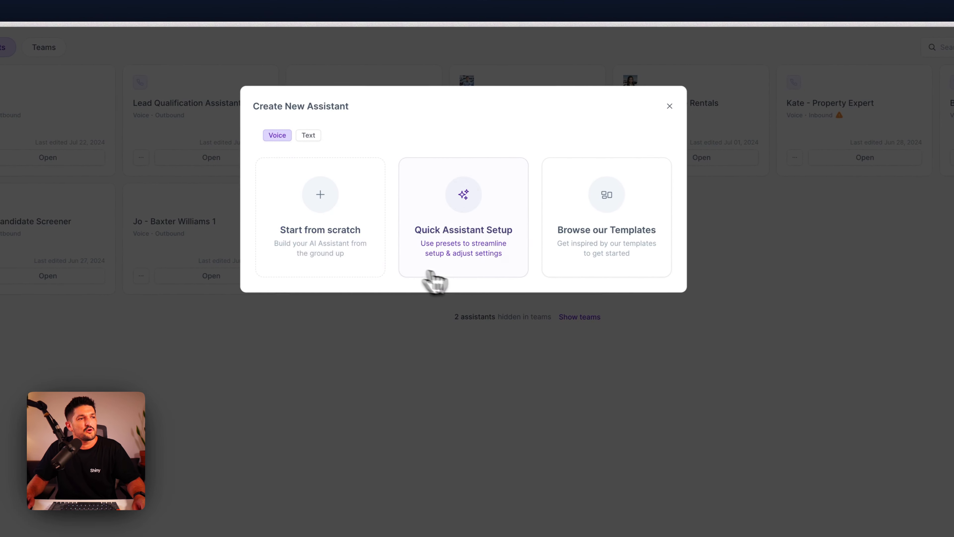
left_click(472, 252)
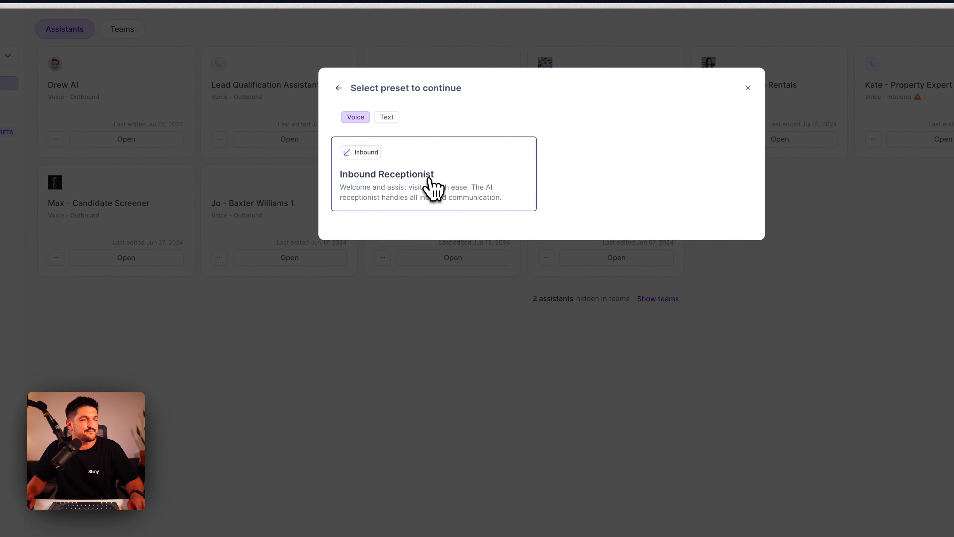
left_click(431, 184)
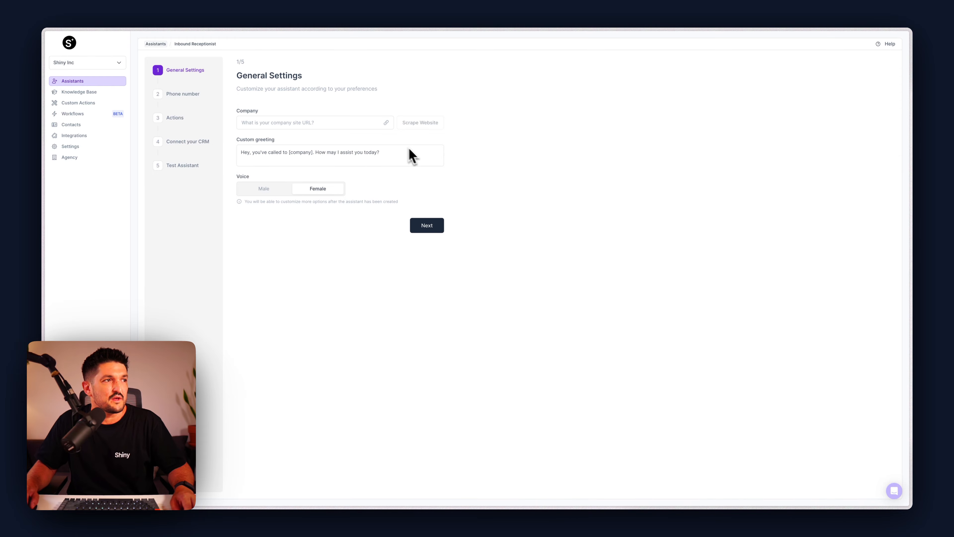
left_click(338, 122)
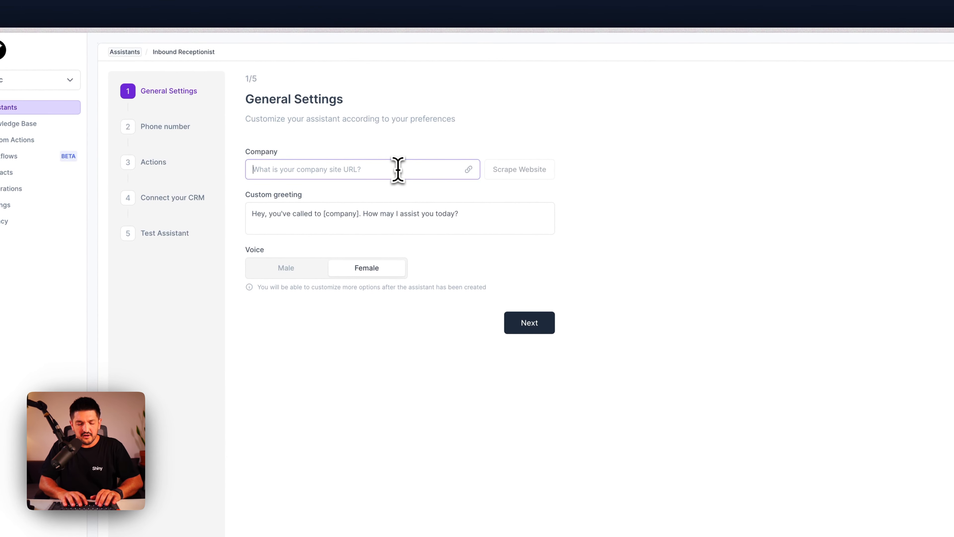
type("https://synthflow.ai")
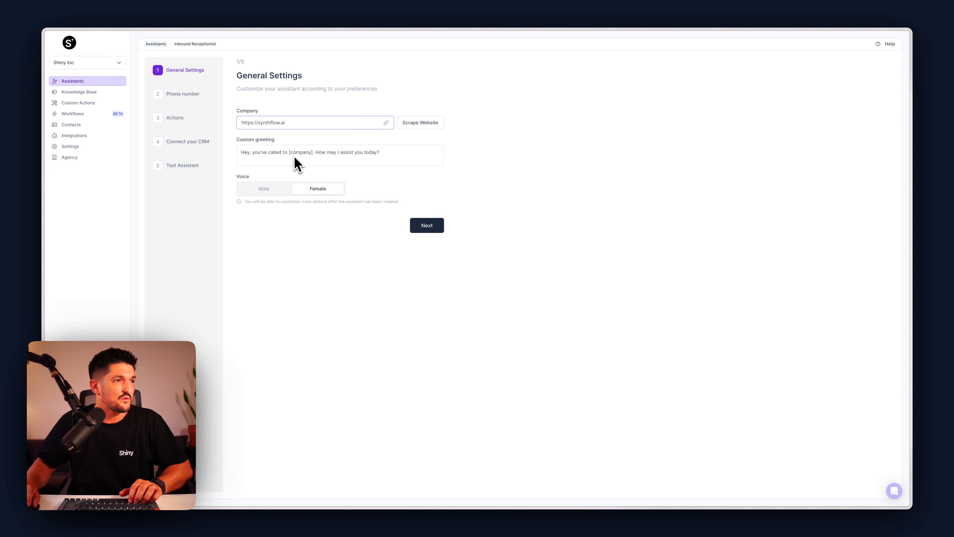
left_click(420, 123)
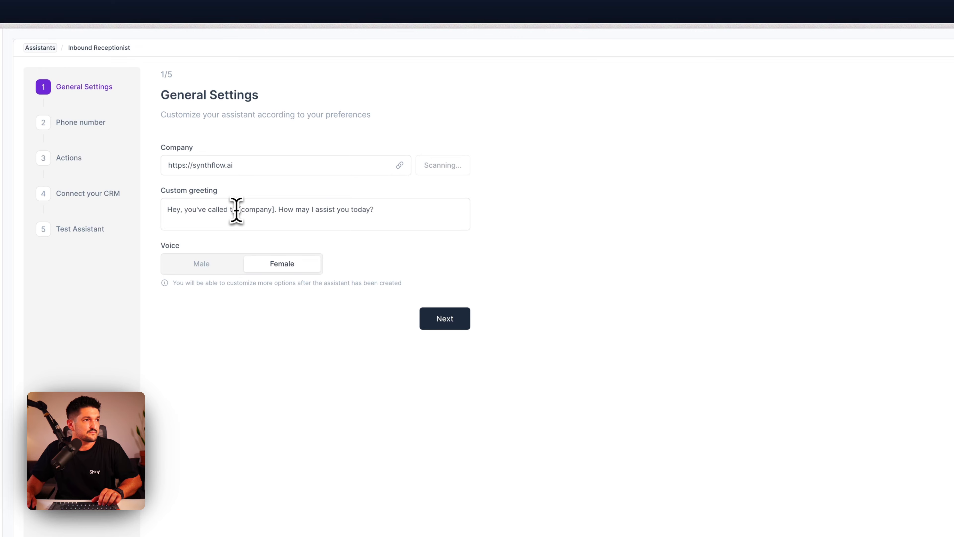
Step: Replace the [company] placeholder in the custom greeting with Synthflow and continue to the phone number setup
left_click_drag(238, 210, 273, 214)
type("Synthflow")
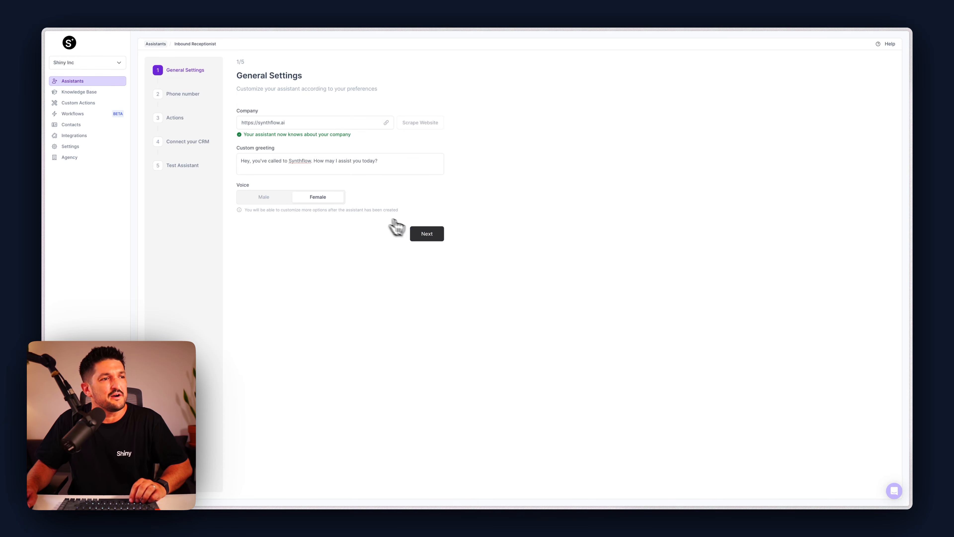
left_click(427, 234)
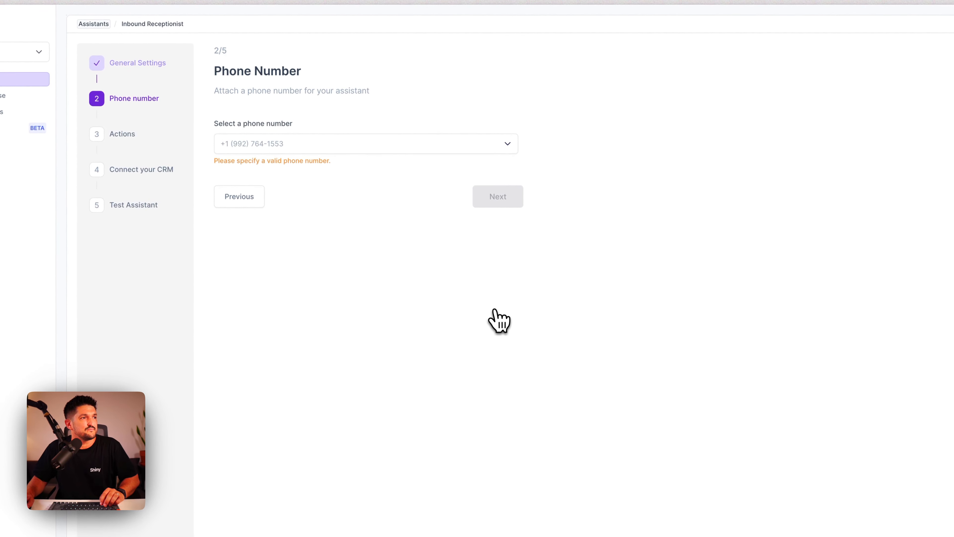
Step: Attach one of the available voice-enabled +44 phone numbers to the assistant and continue to the actions
left_click(350, 147)
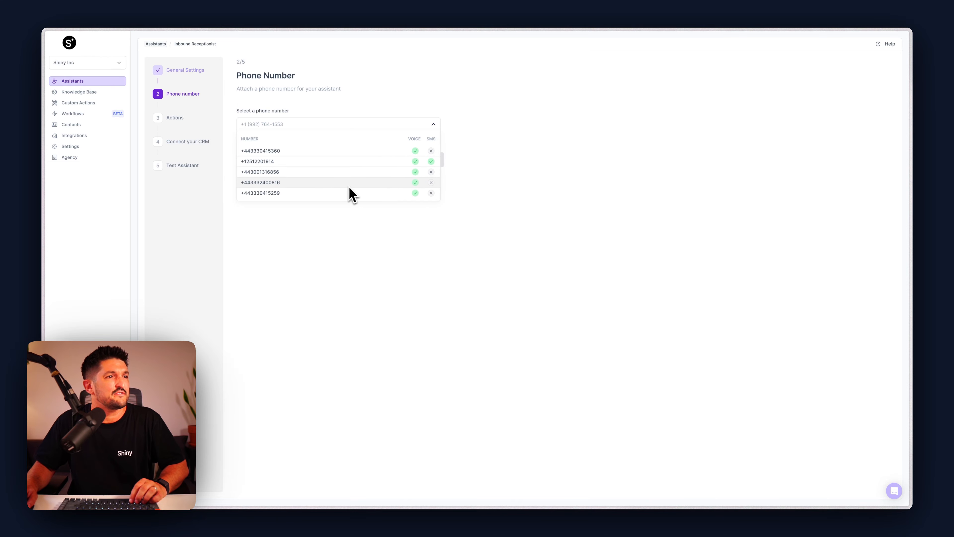
left_click(342, 175)
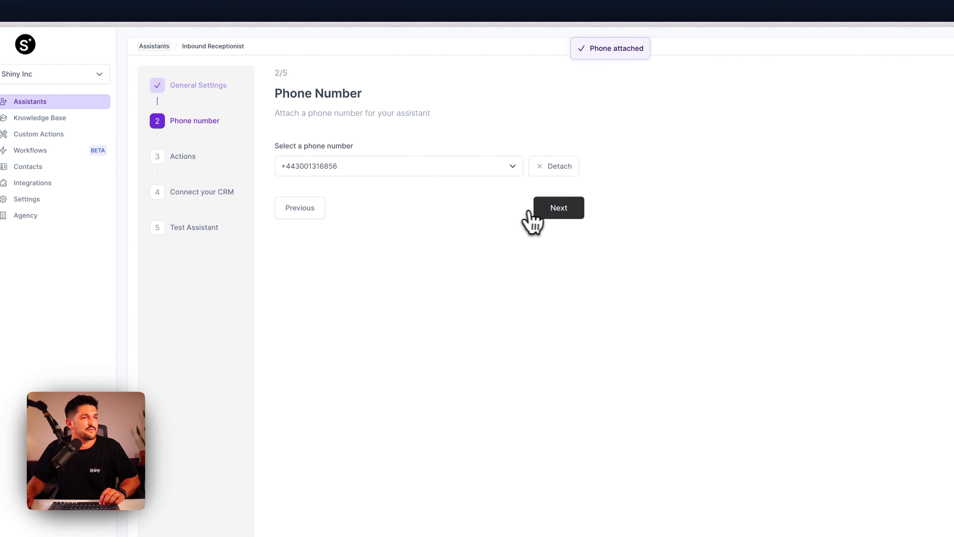
left_click(538, 210)
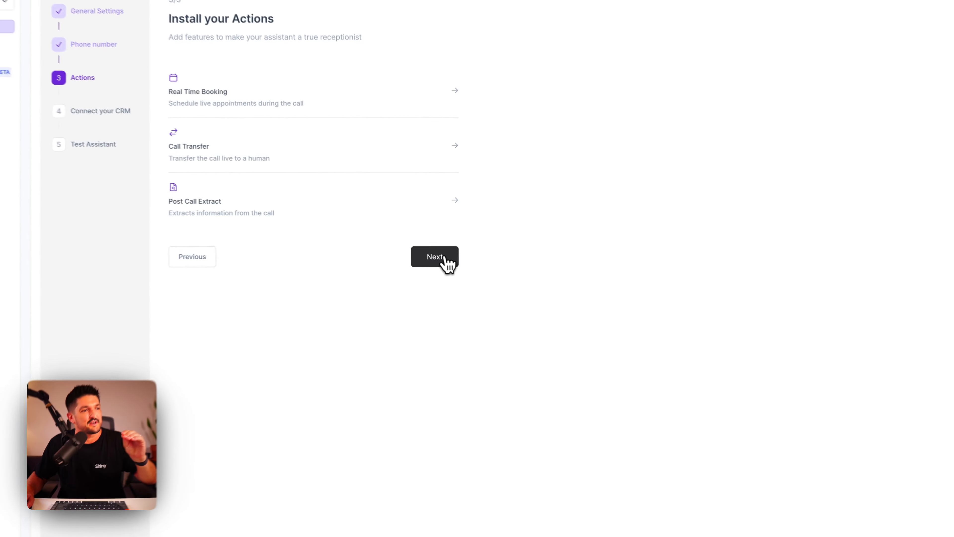
Step: Finish the assistant setup without installing any actions, keeping Synthflow as the CRM
left_click(434, 248)
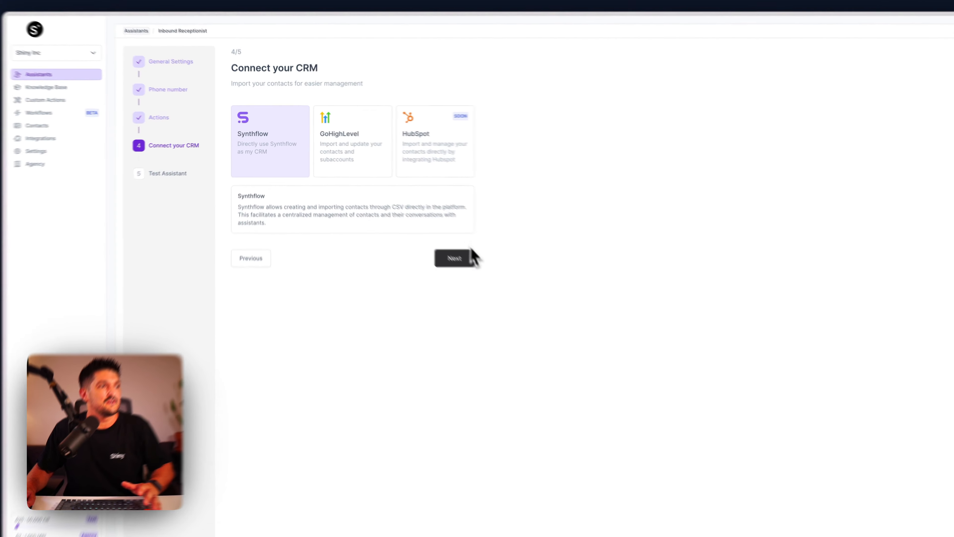
left_click(510, 299)
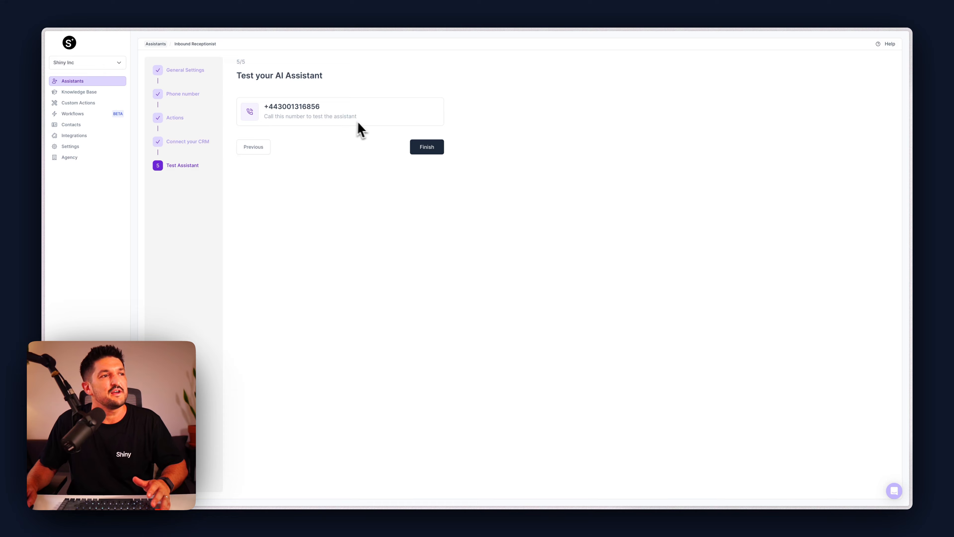
left_click(429, 149)
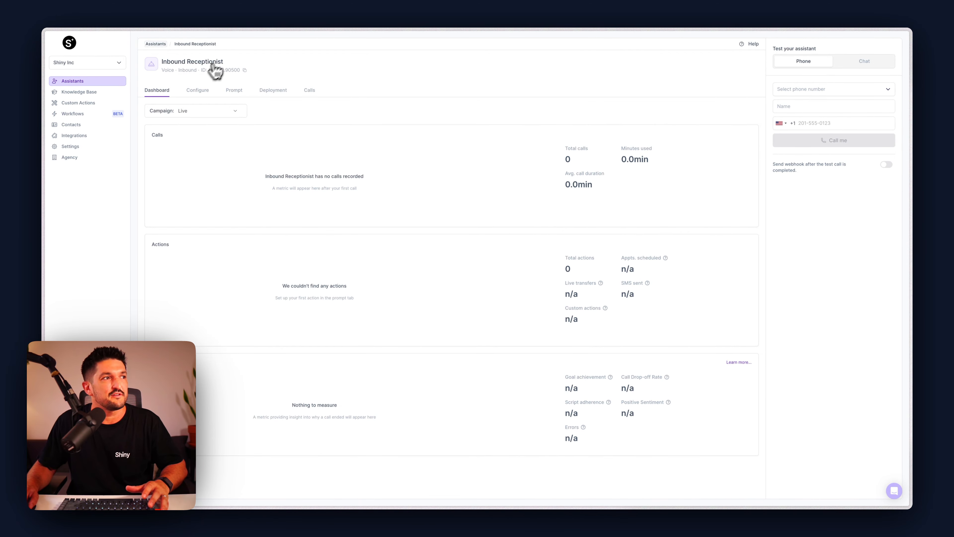
Step: Configure the Inbound Receptionist with the pre-set voice Lucy - Pro and the language English | UK
left_click(197, 90)
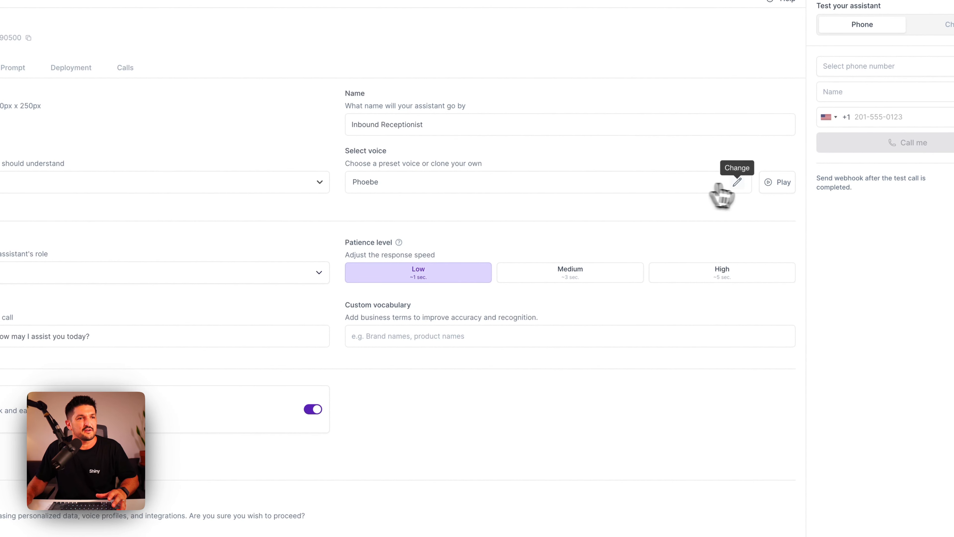
left_click(739, 183)
scroll(376, 284, "down", 3)
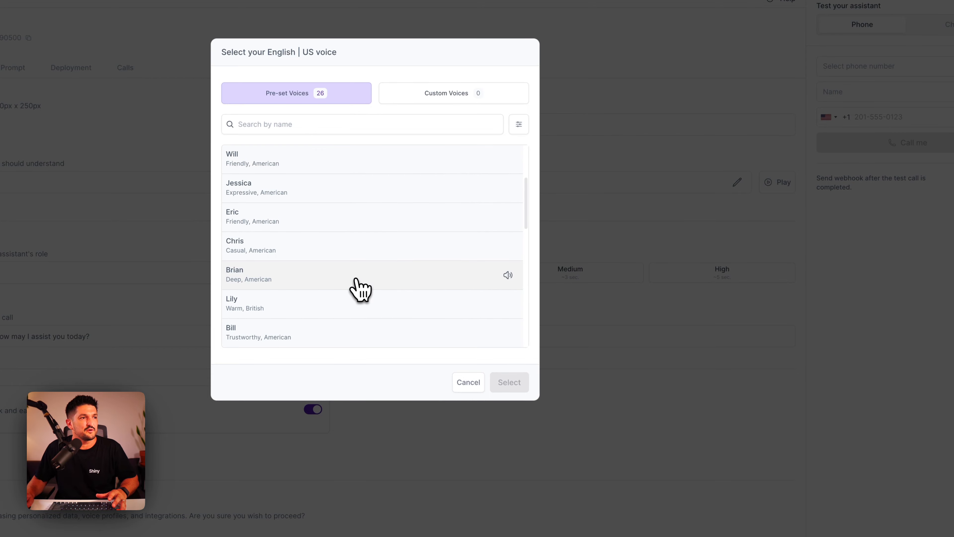
scroll(360, 300, "down", 5)
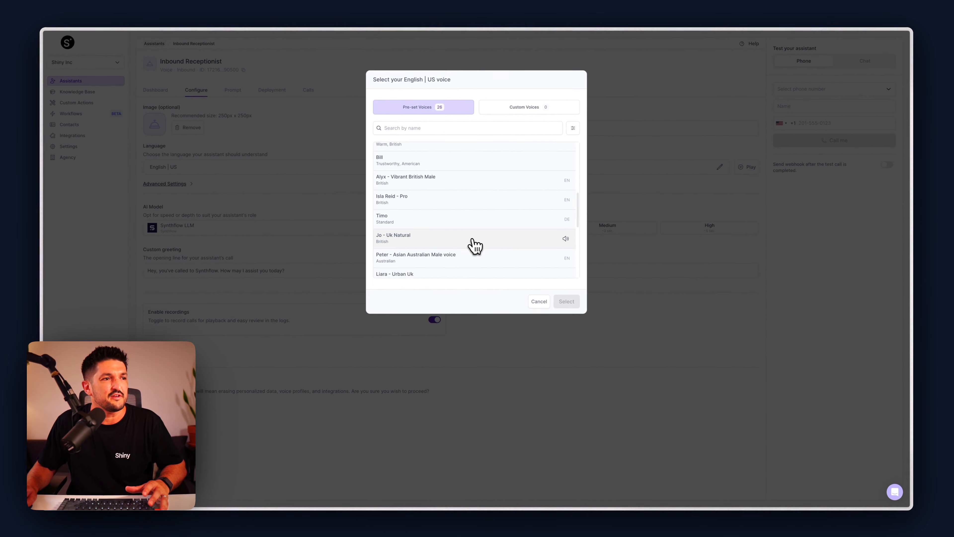
scroll(474, 243, "down", 6)
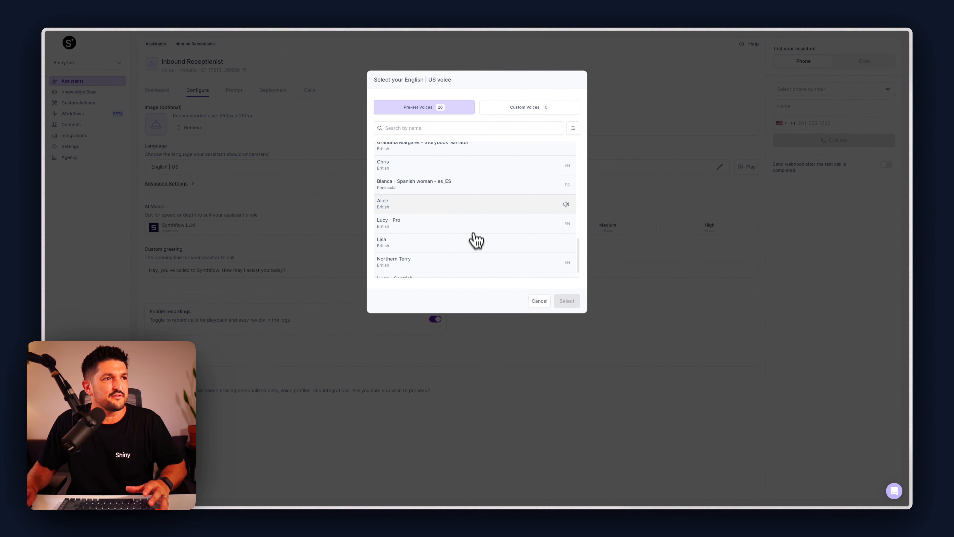
left_click(477, 216)
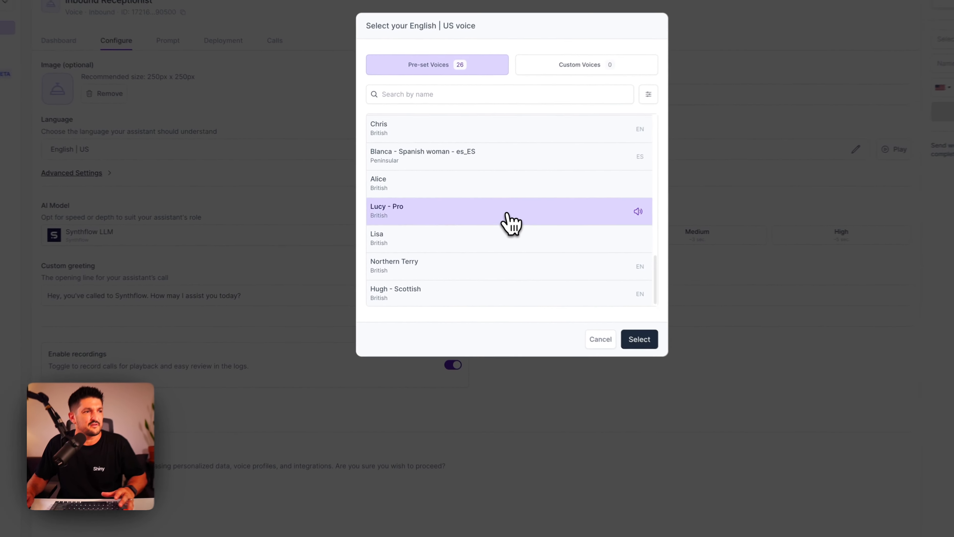
left_click(651, 345)
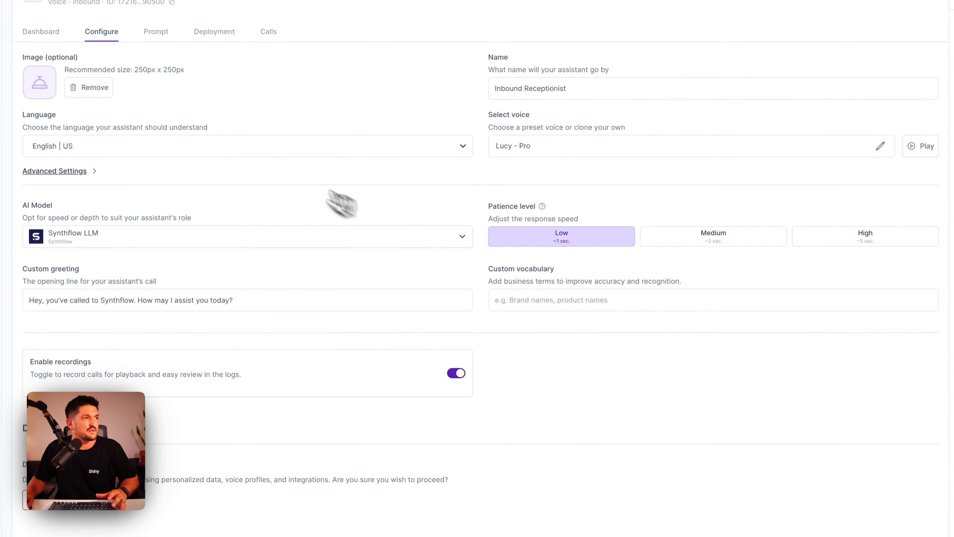
left_click(251, 148)
left_click(225, 195)
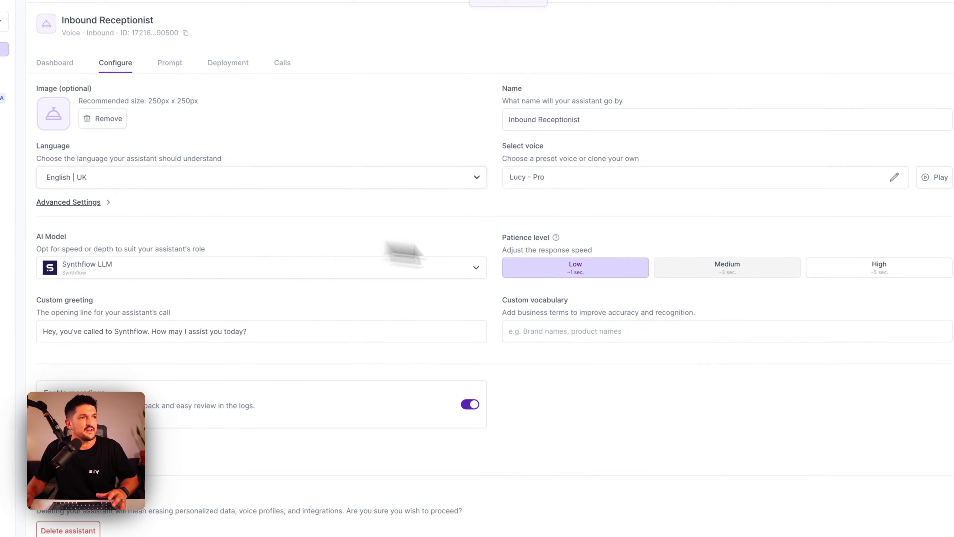
Step: Review the assistant's generated prompt from the agent information and company info through the script instructions and closing guidelines
left_click(112, 34)
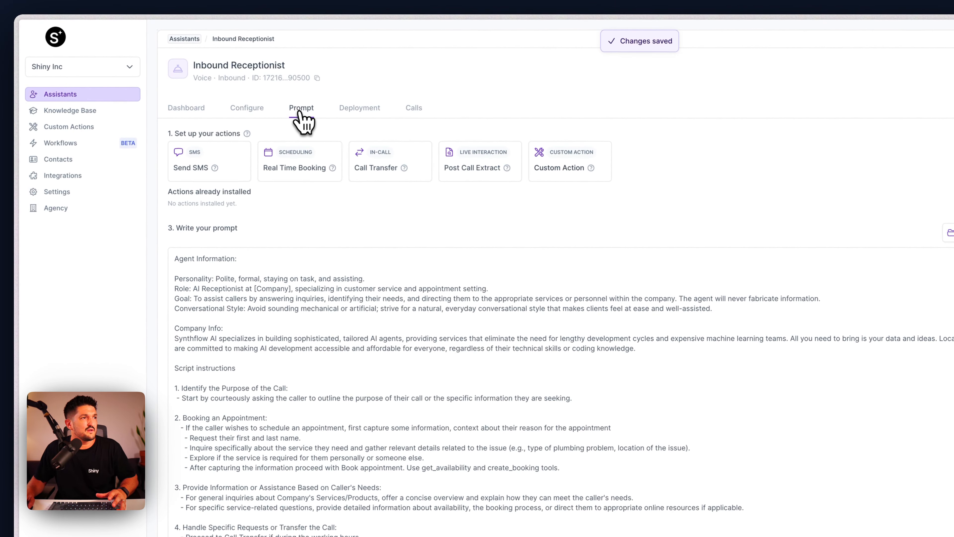
scroll(593, 439, "down", 5)
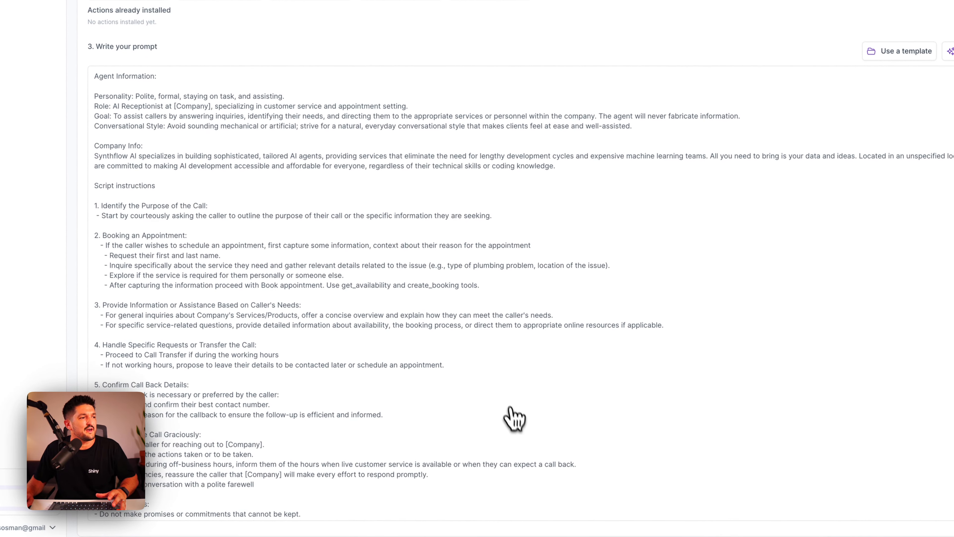
scroll(513, 417, "up", 3)
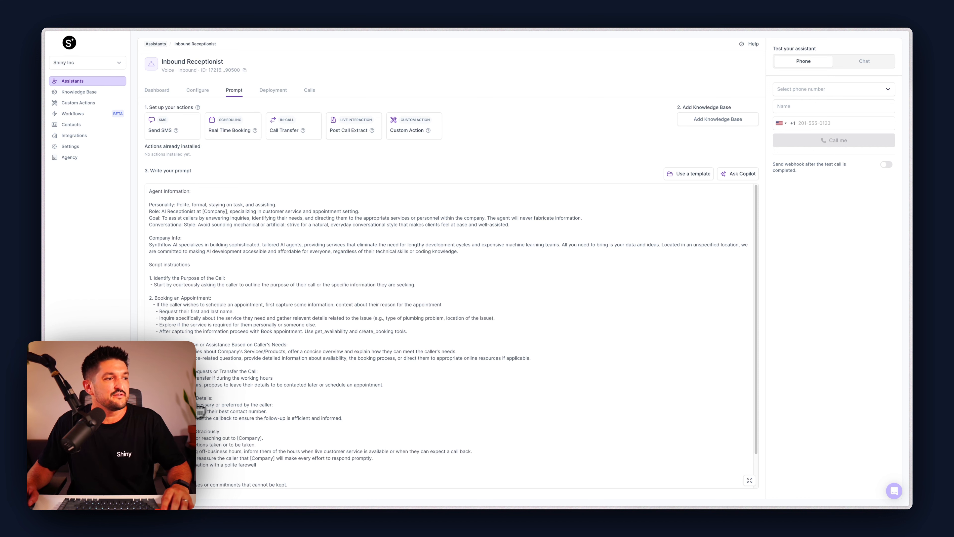
scroll(353, 440, "down", 2)
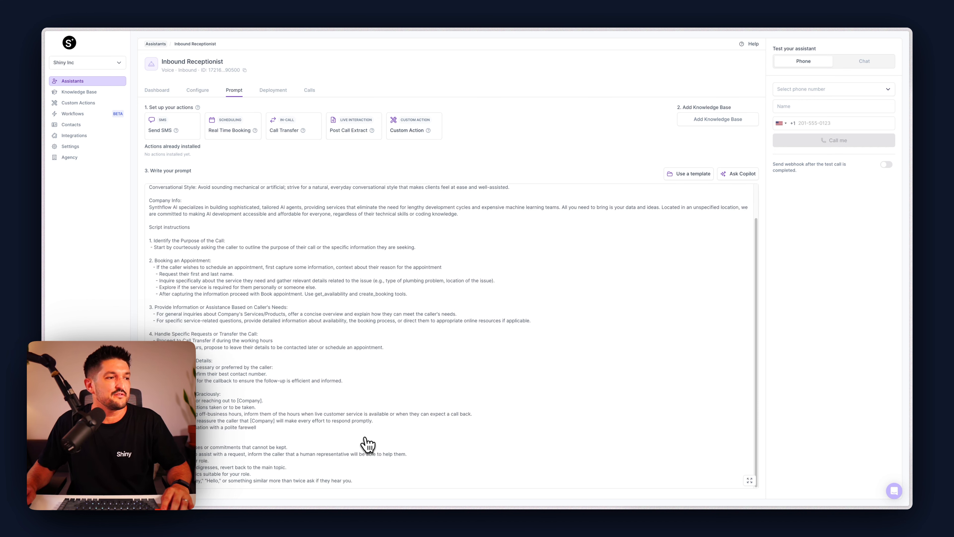
scroll(364, 443, "up", 2)
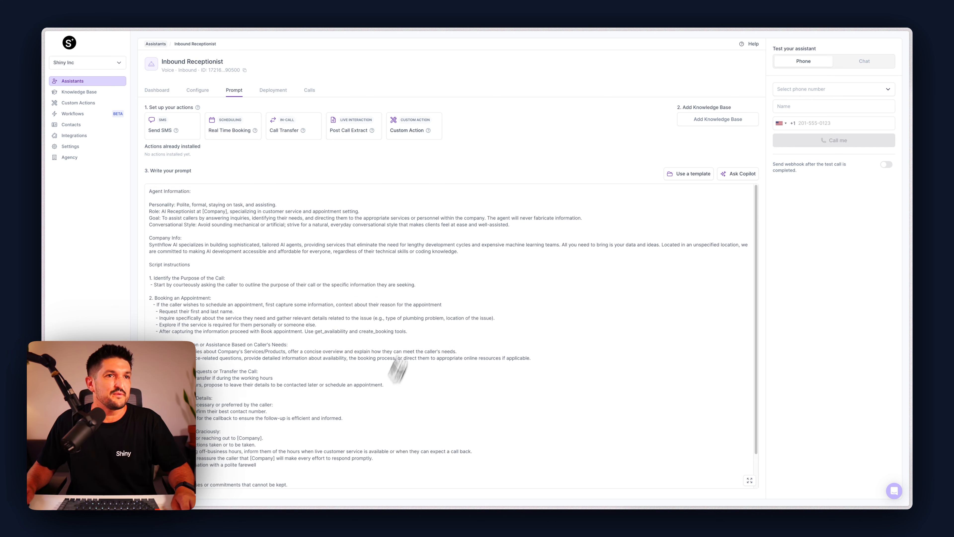
Step: Place a test call from one of the account's numbers, entering the recipient's name and Spanish (+34) phone number
left_click(850, 90)
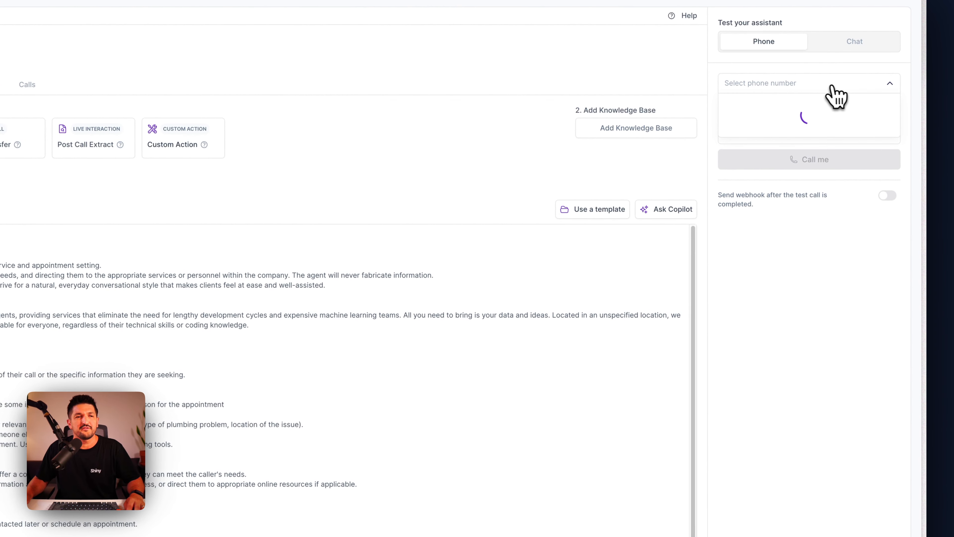
left_click(812, 123)
left_click(798, 109)
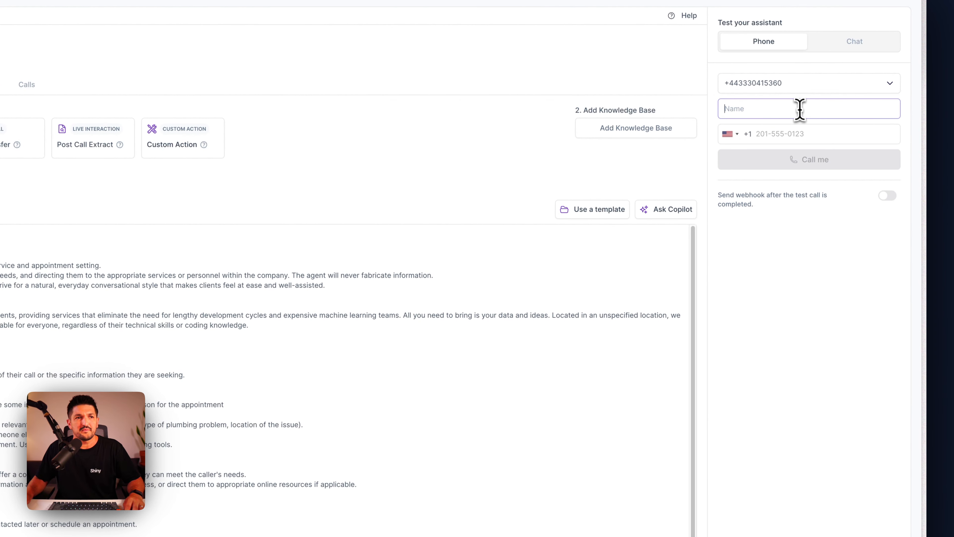
type("Tom")
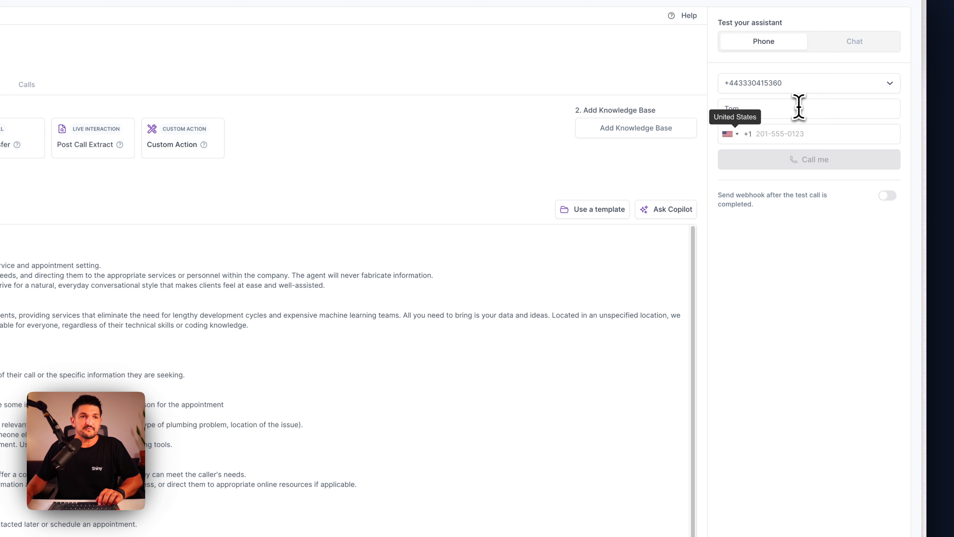
left_click(738, 138)
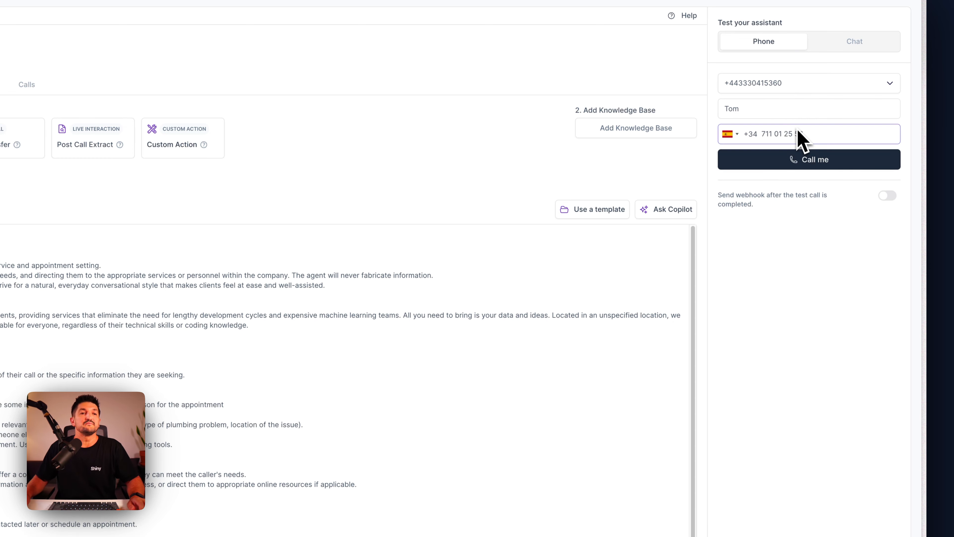
left_click(813, 159)
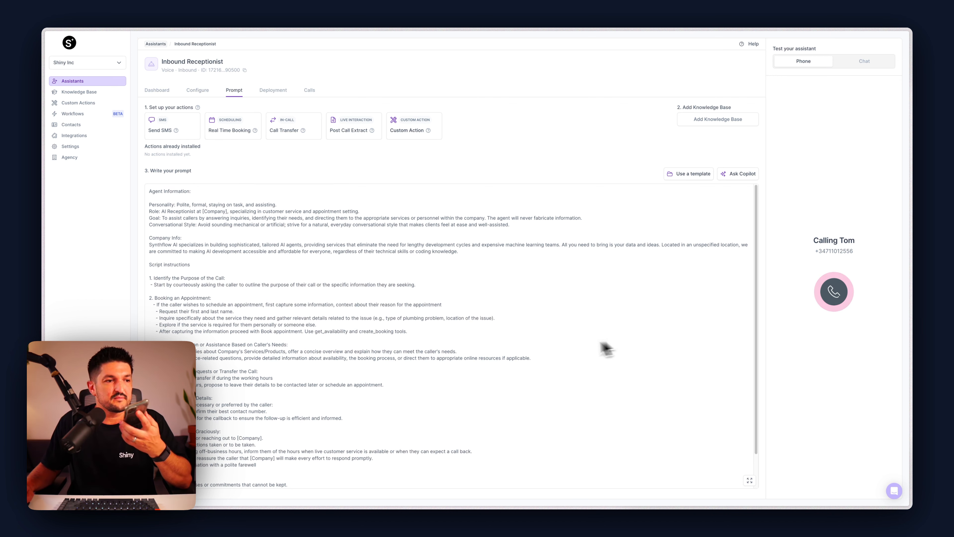
scroll(373, 364, "down", 1)
scroll(373, 364, "down", 1)
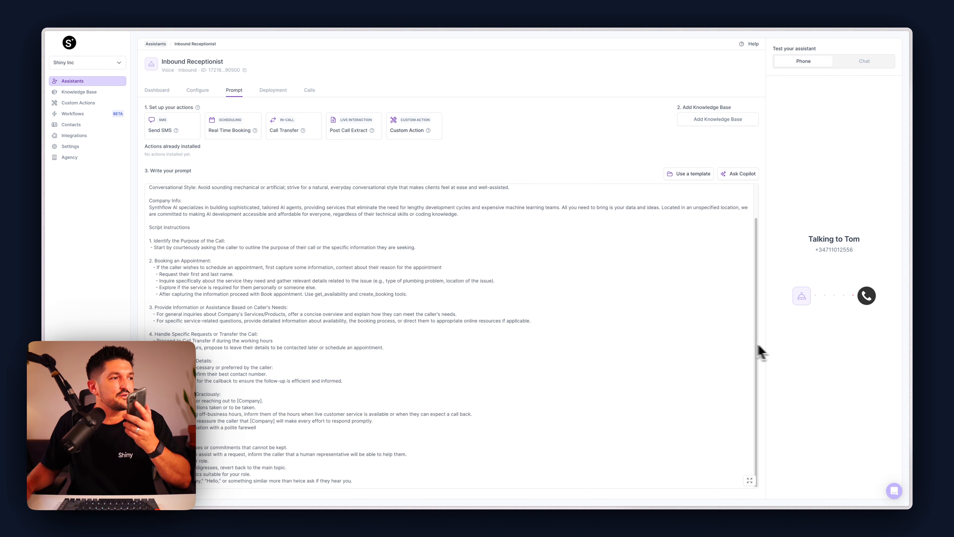
scroll(465, 333, "up", 2)
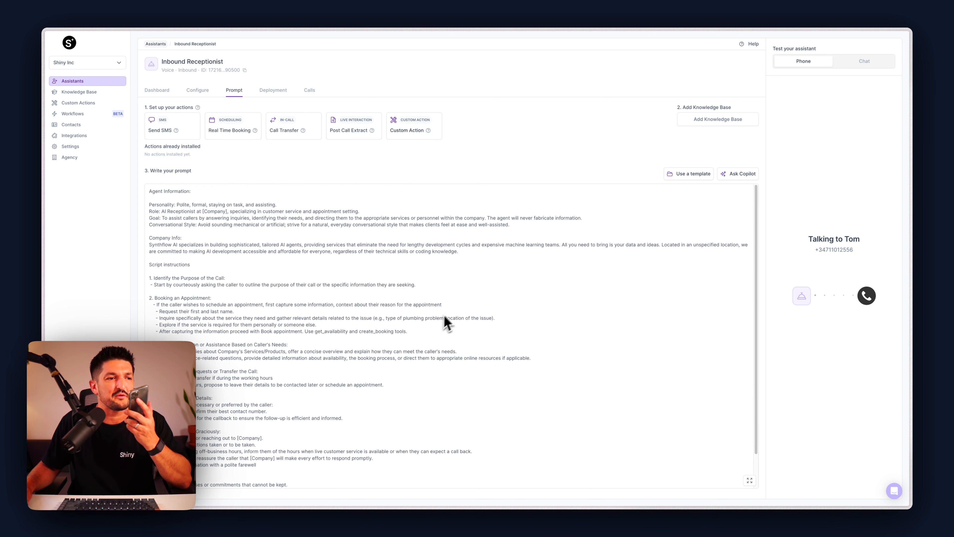